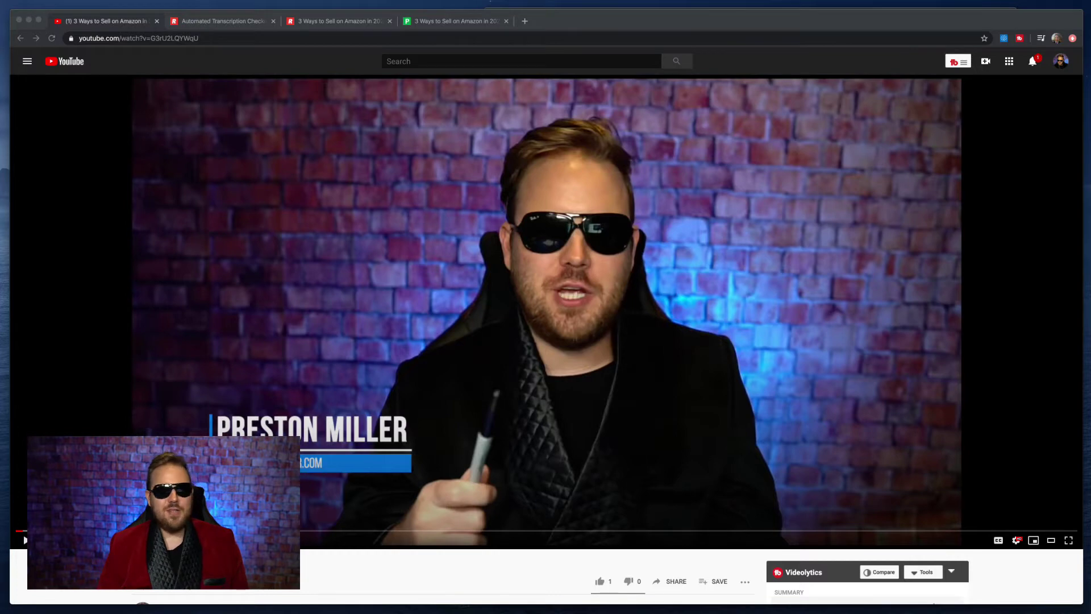
Copy the YouTube video's URL from the player menu and switch to the Rev order tab
left_click(470, 356)
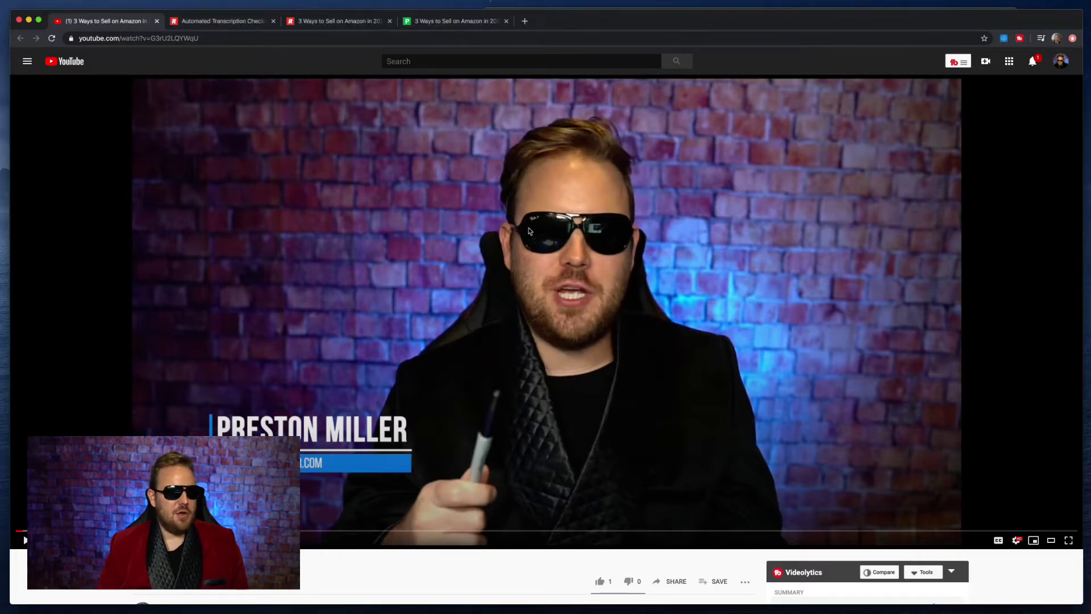
right_click(453, 261)
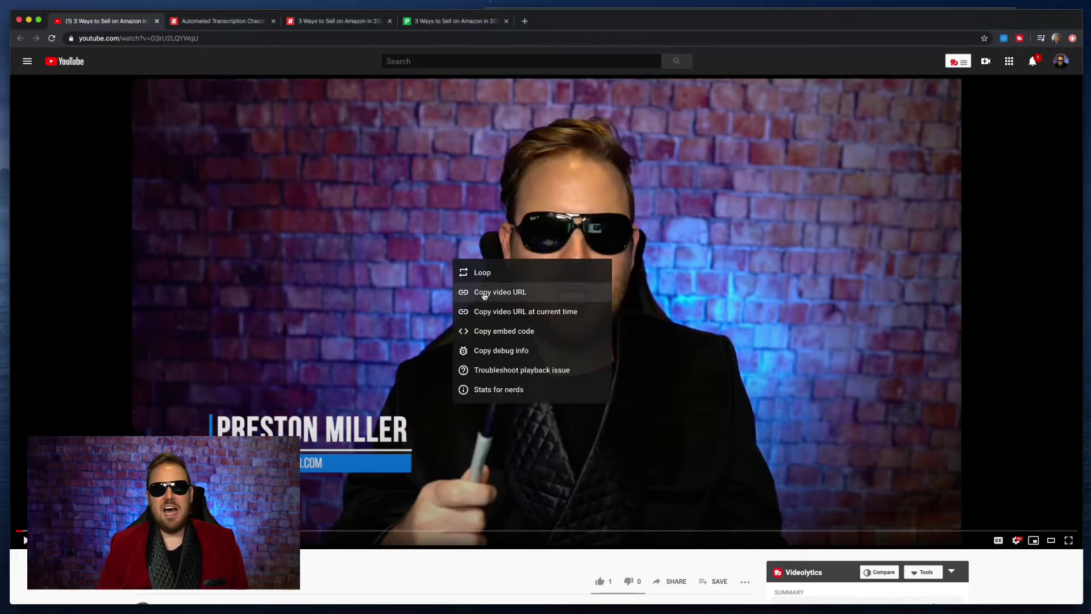
left_click(484, 293)
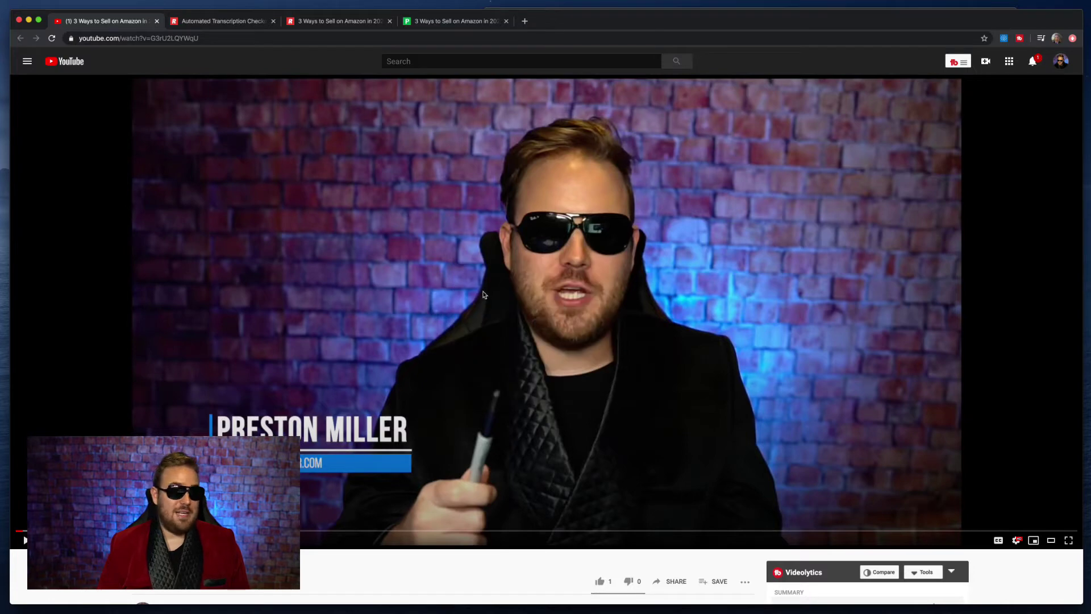
left_click(242, 22)
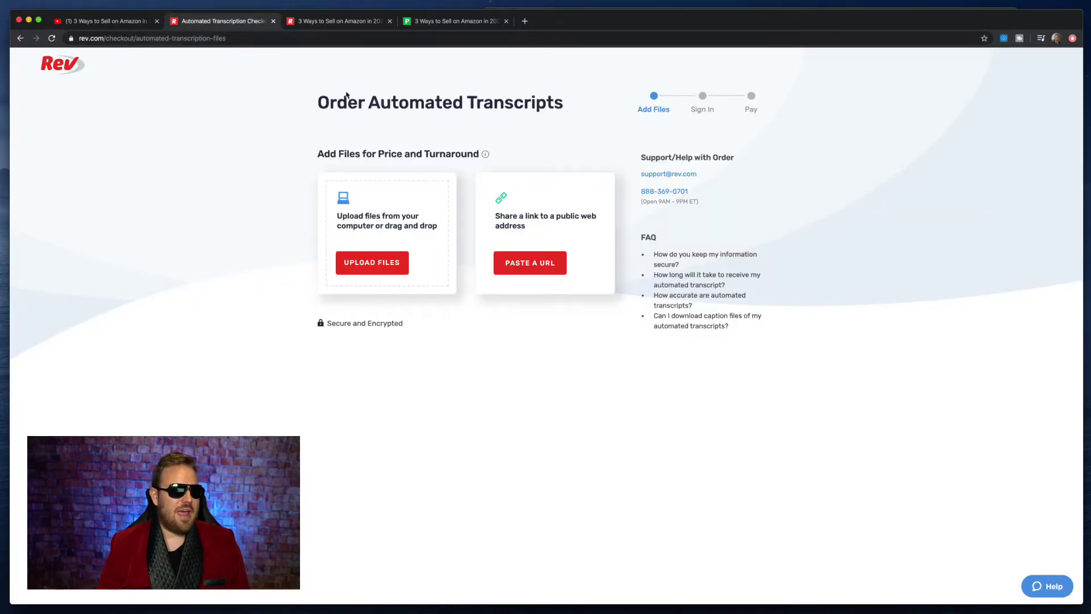
Go to Rev's My Files page and show the Place New Order choices
left_click(57, 66)
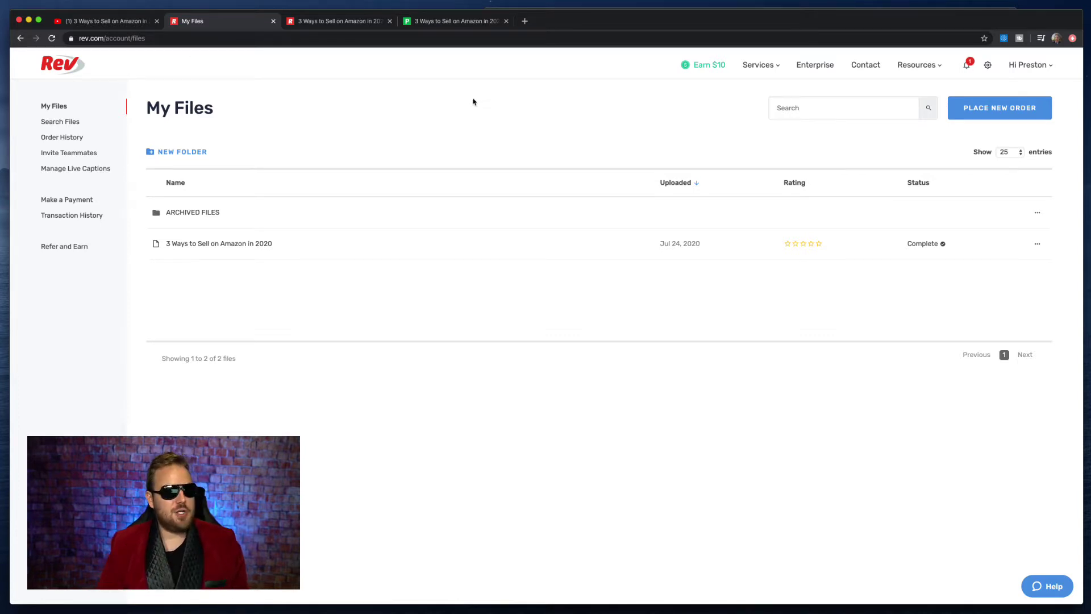
left_click(970, 106)
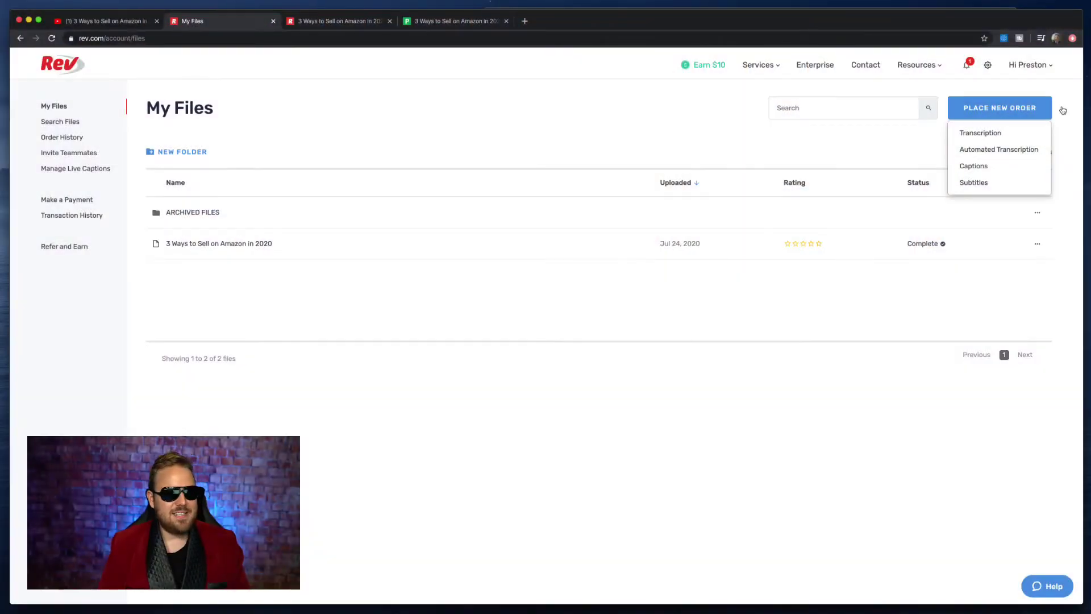
Paste the YouTube link into an Automated Transcription order, totalling $3.75 with 5-minute delivery
left_click(992, 149)
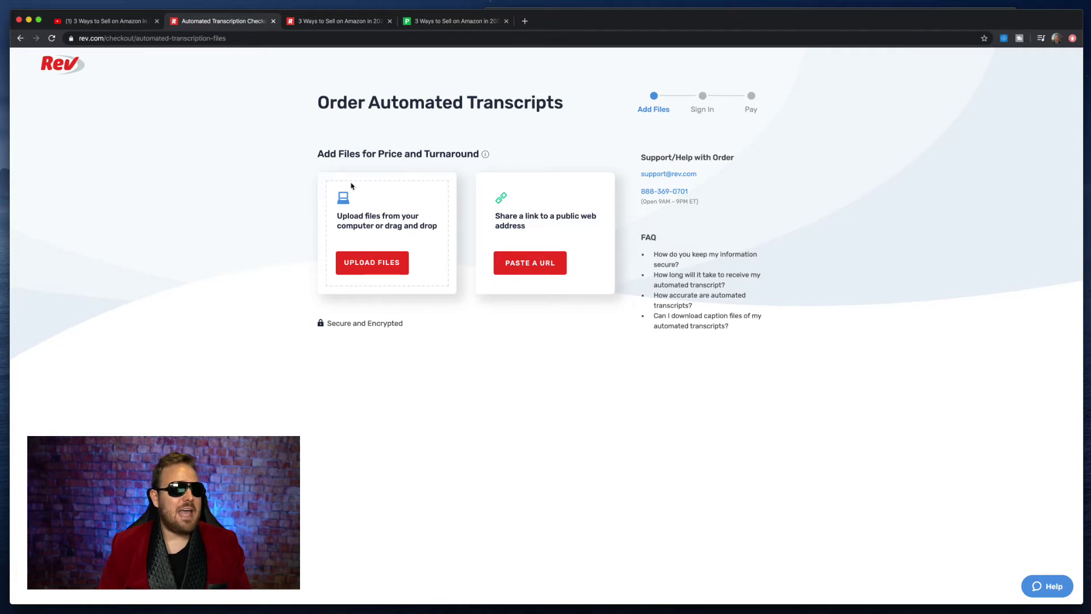
left_click(528, 261)
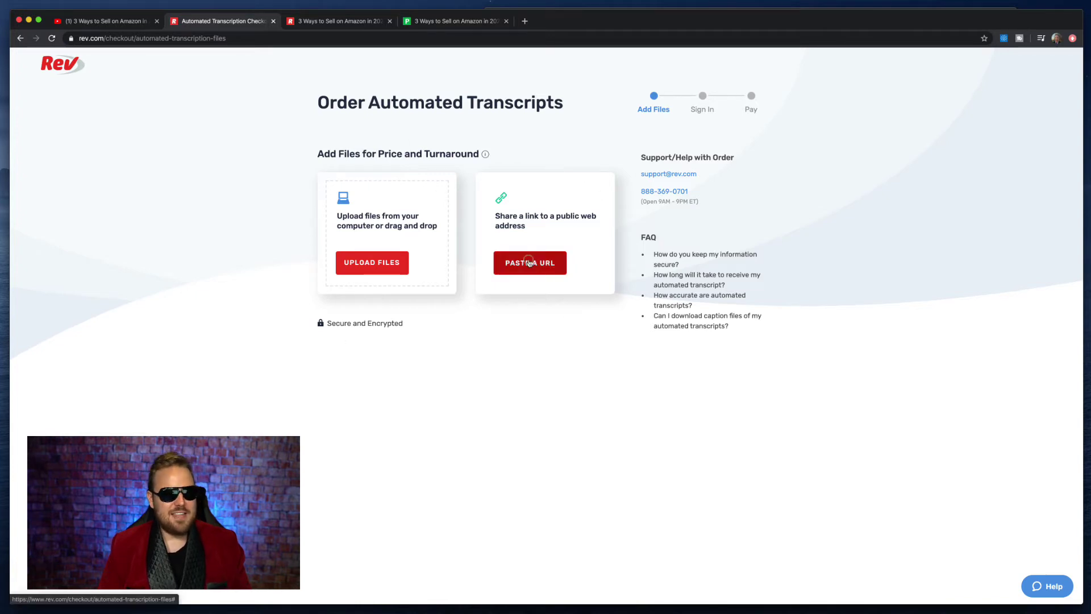
right_click(511, 191)
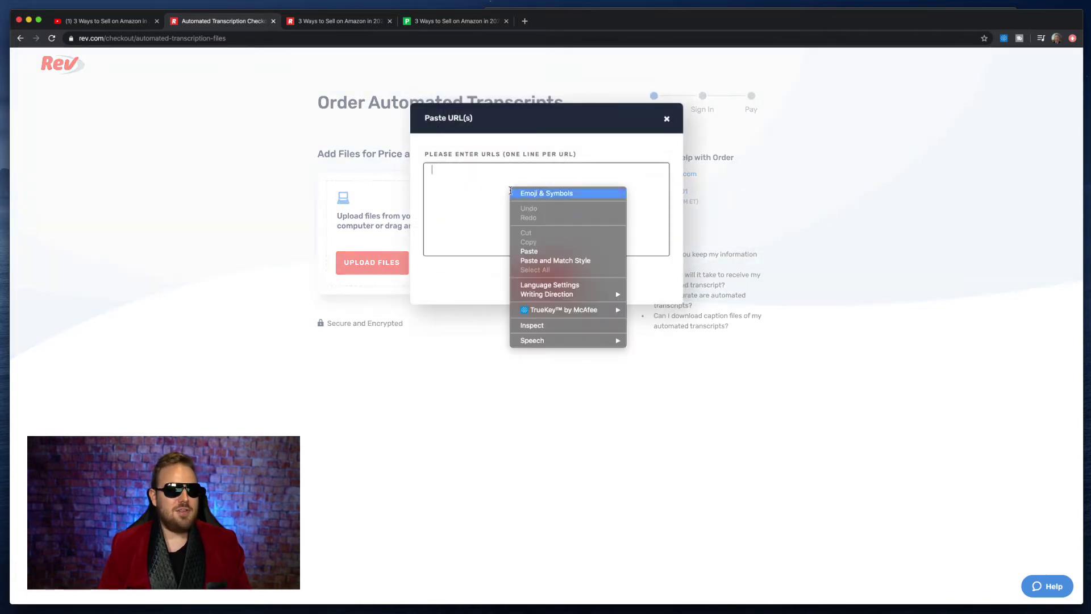
left_click(556, 261)
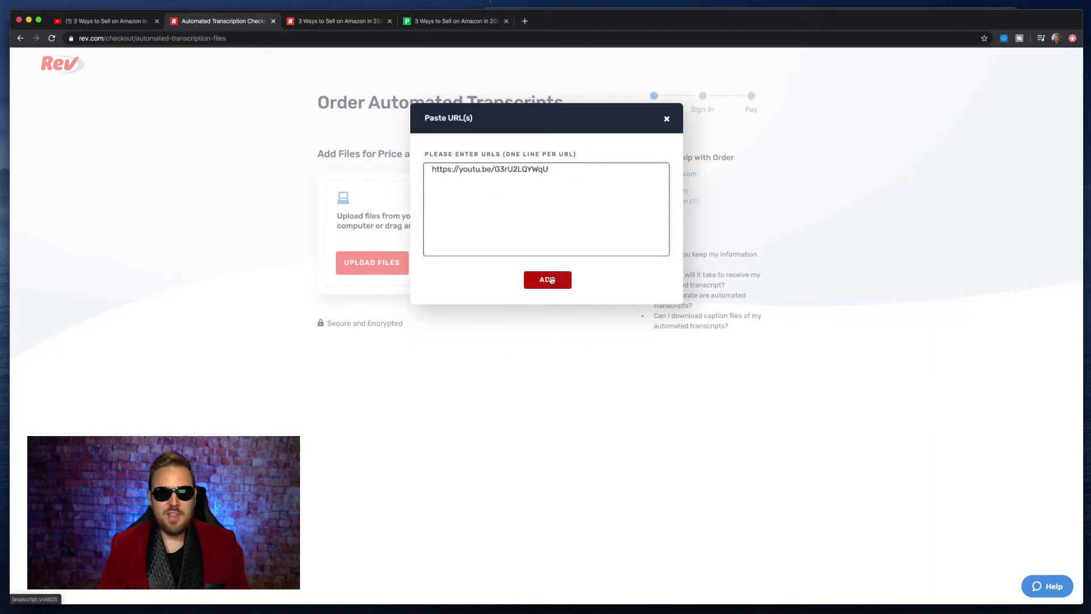
left_click(551, 279)
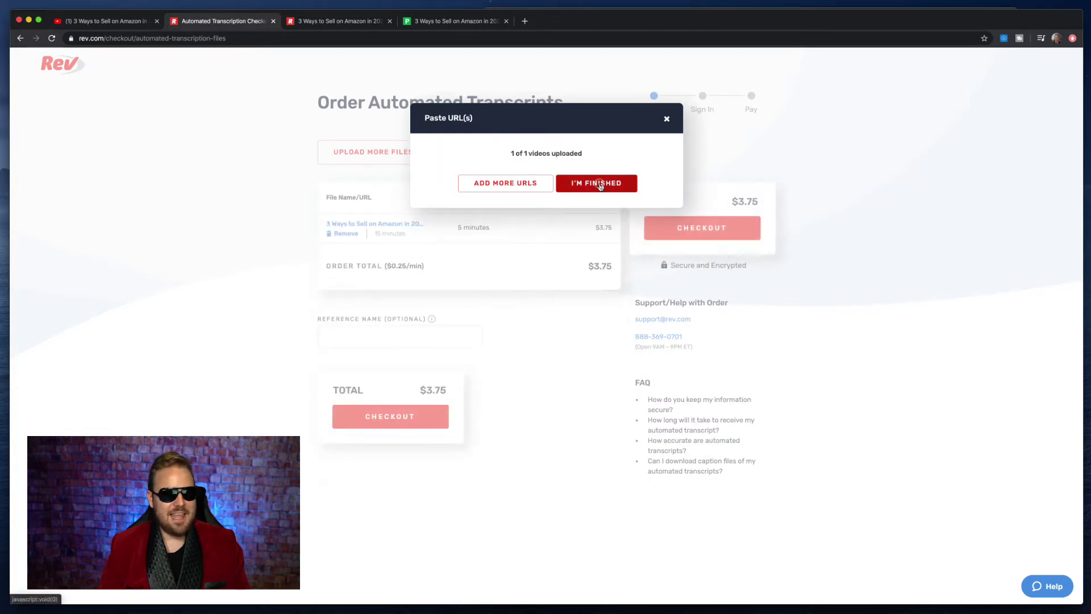
left_click(599, 186)
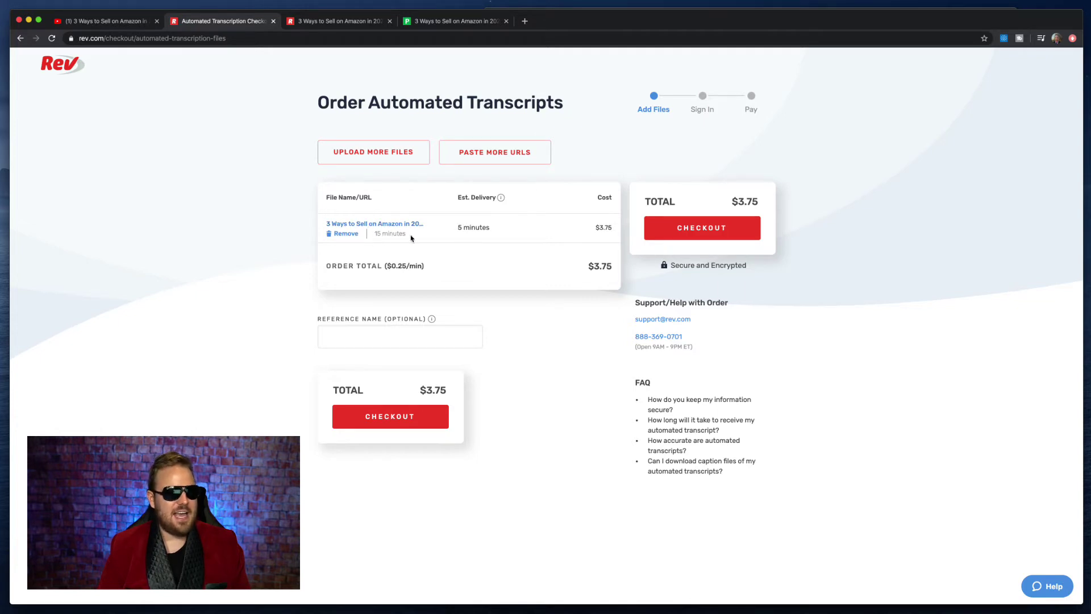
Price a human transcription in a new Rev tab ($18.75, 3 hours), then return to the automated order
mouse_move(501, 198)
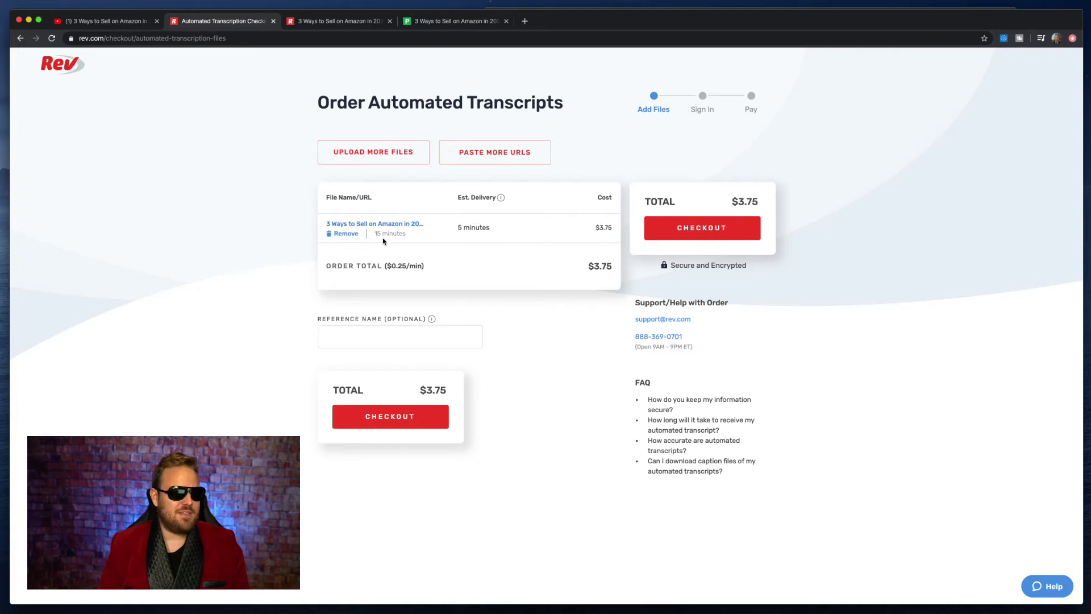
right_click(66, 60)
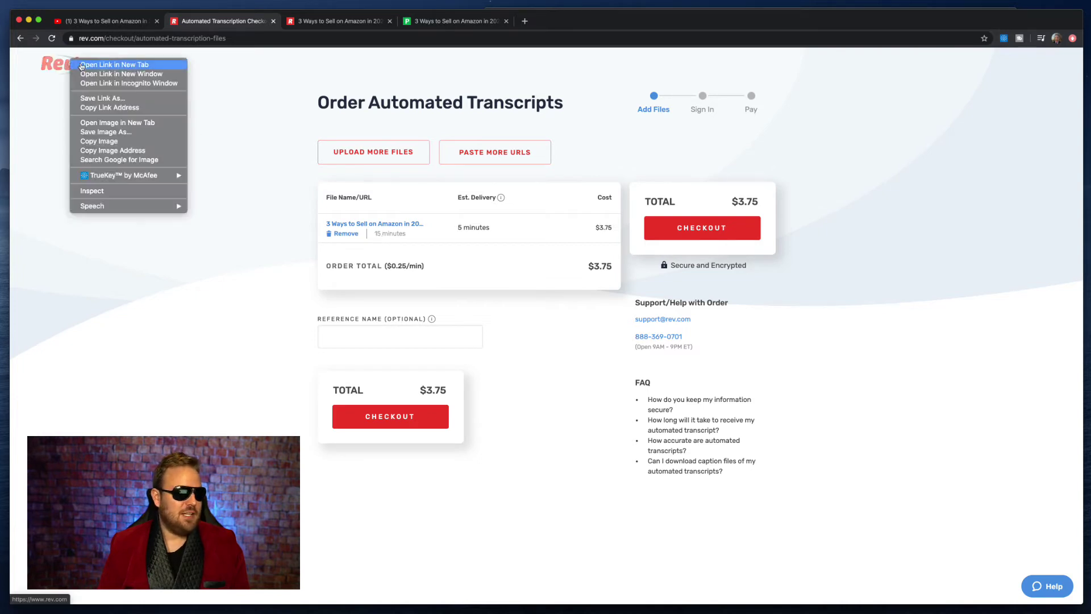
left_click(91, 61)
left_click(338, 27)
mouse_move(1000, 108)
left_click(981, 133)
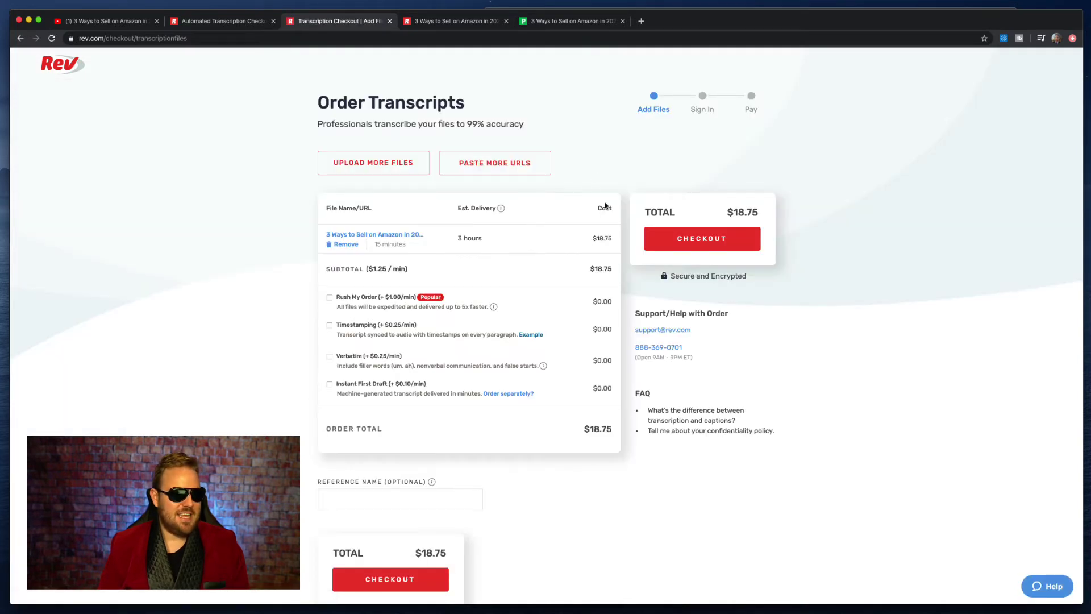
left_click(211, 23)
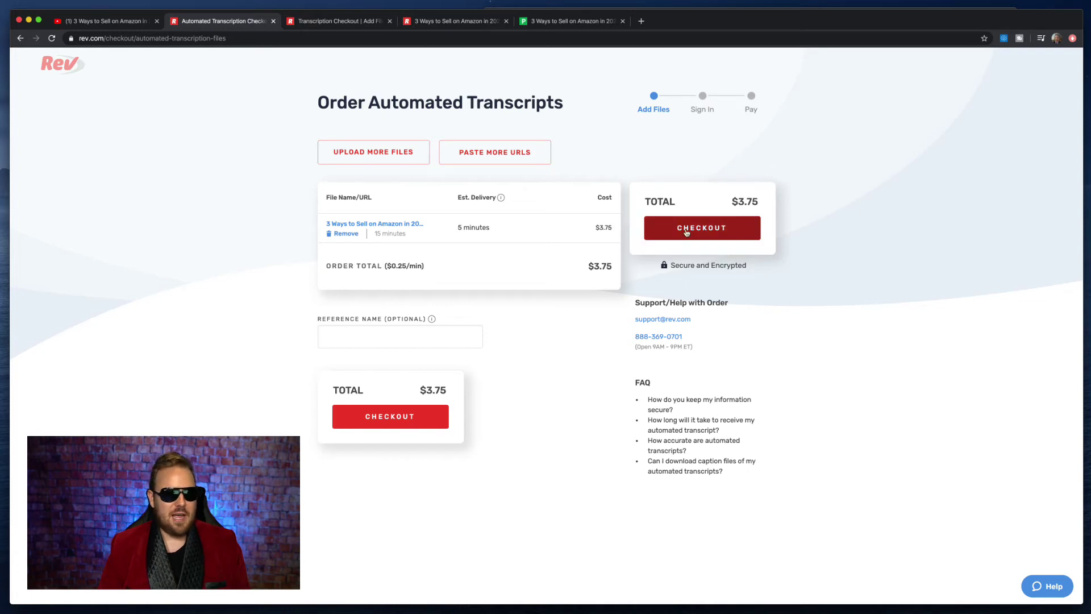
Switch to the tab with the finished '3 Ways to Sell on Amazon in 2020' transcript
left_click(451, 25)
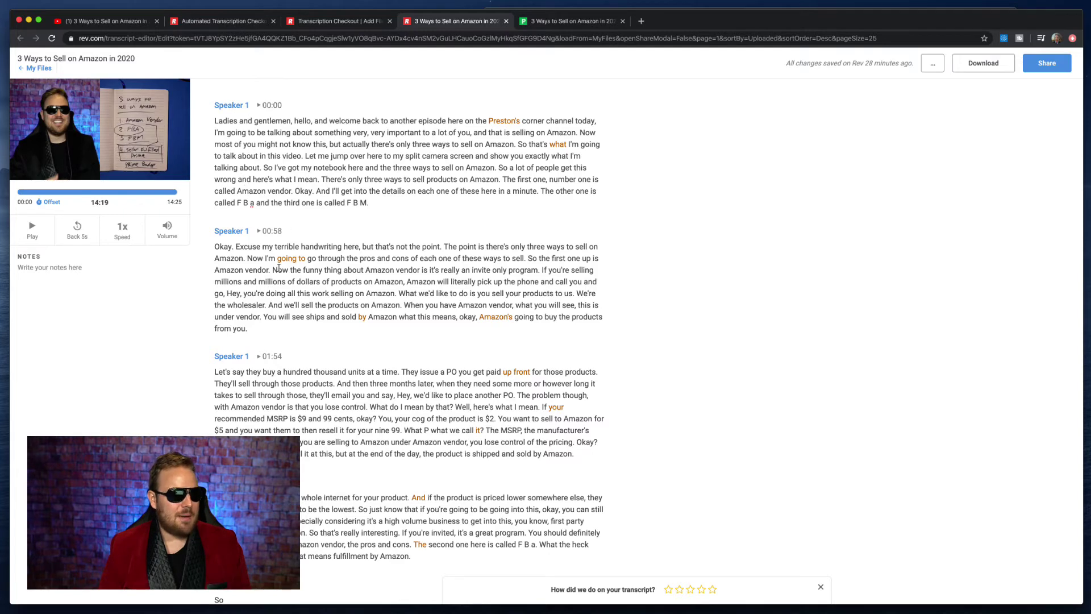
scroll(373, 276, "down", 1)
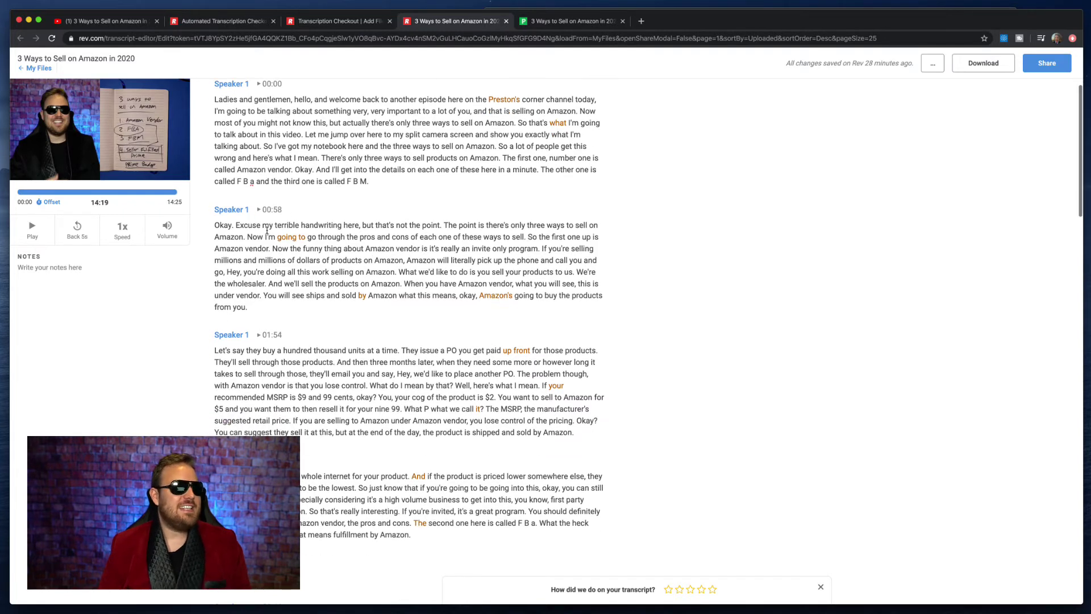
scroll(309, 210, "down", 4)
scroll(309, 210, "down", 4)
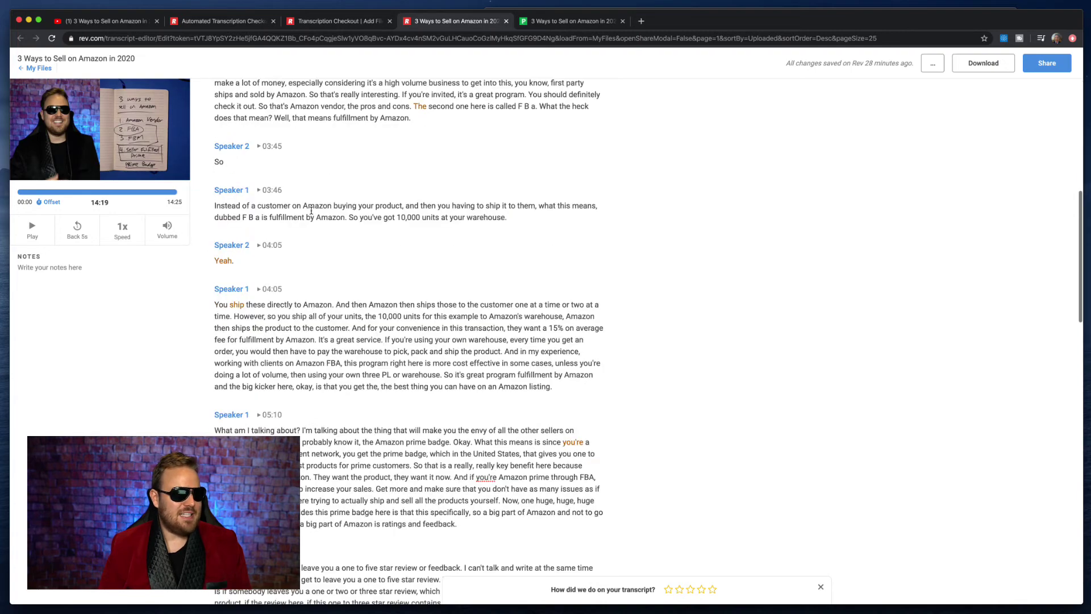
scroll(312, 211, "down", 5)
scroll(316, 218, "down", 3)
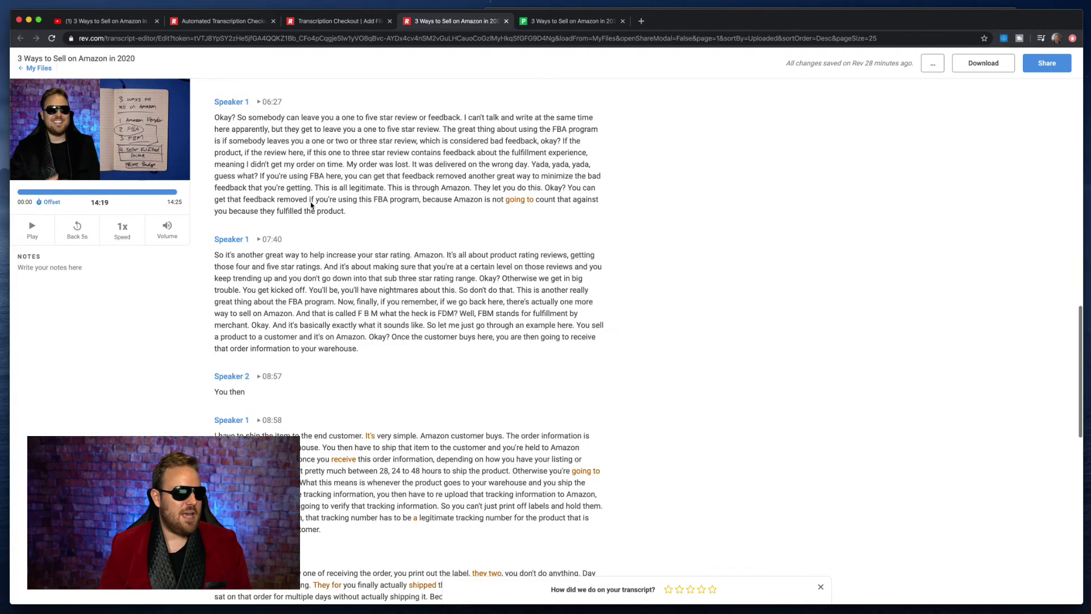
left_click(112, 22)
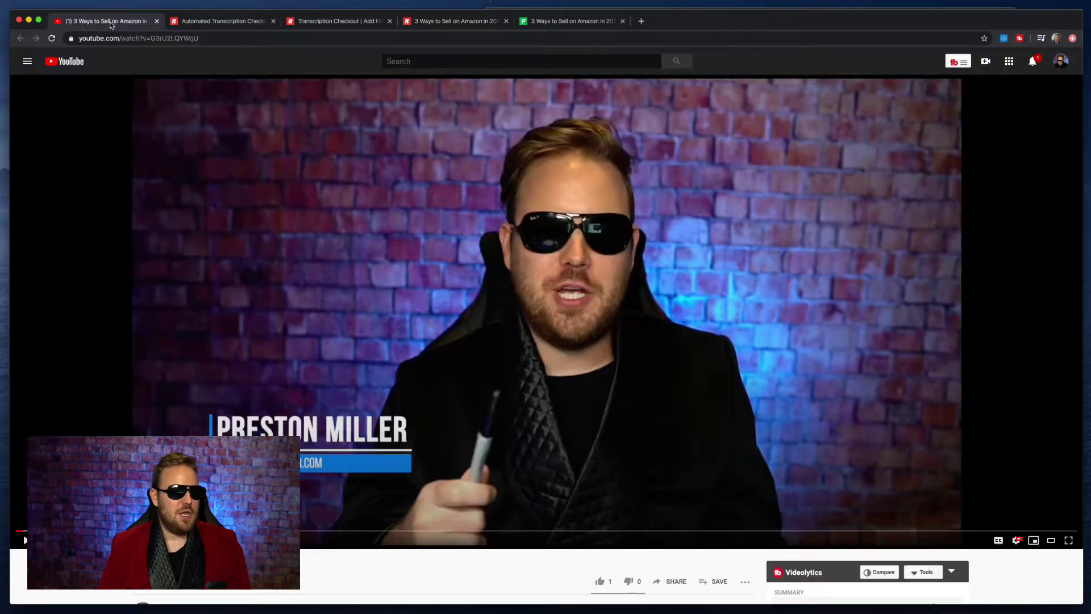
left_click(332, 23)
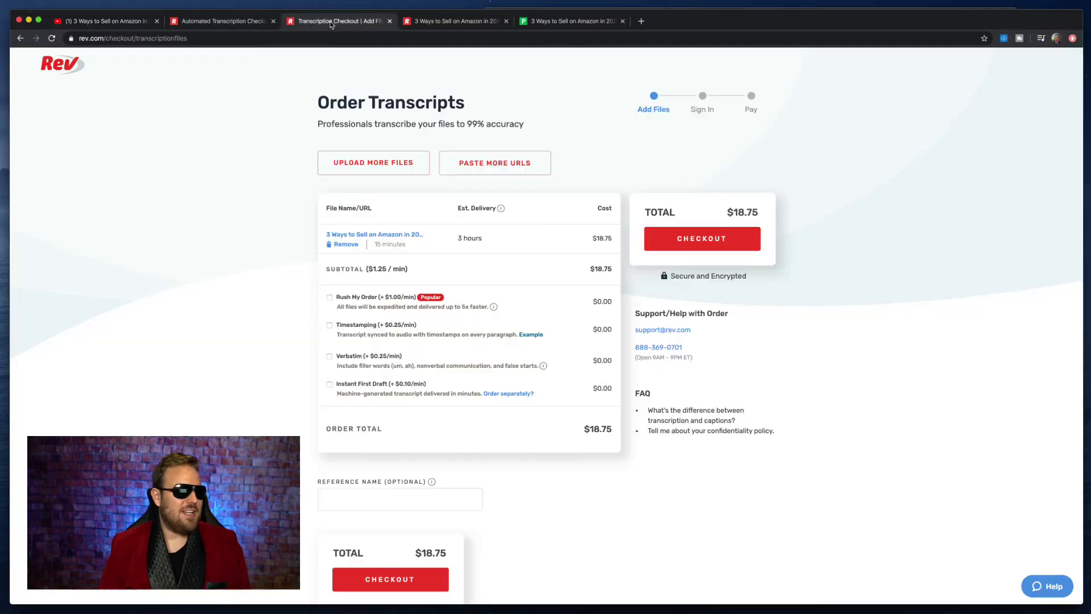
left_click(446, 23)
scroll(324, 250, "up", 8)
scroll(335, 247, "up", 7)
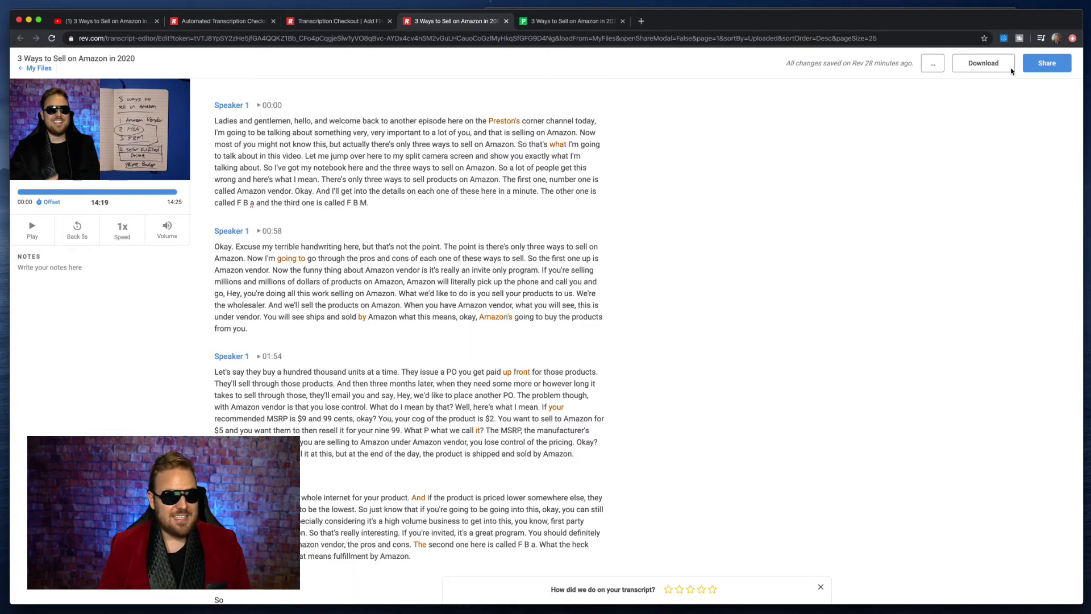
Export the transcript as Plain Text without speaker names or timestamps, then view the blog post
left_click(980, 66)
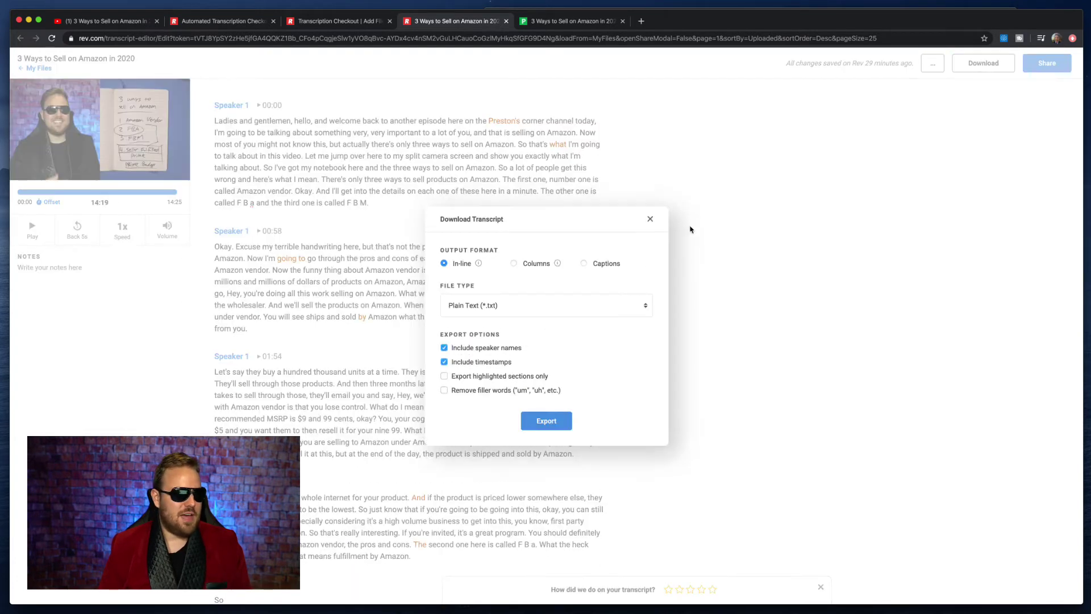
left_click(499, 350)
left_click(489, 362)
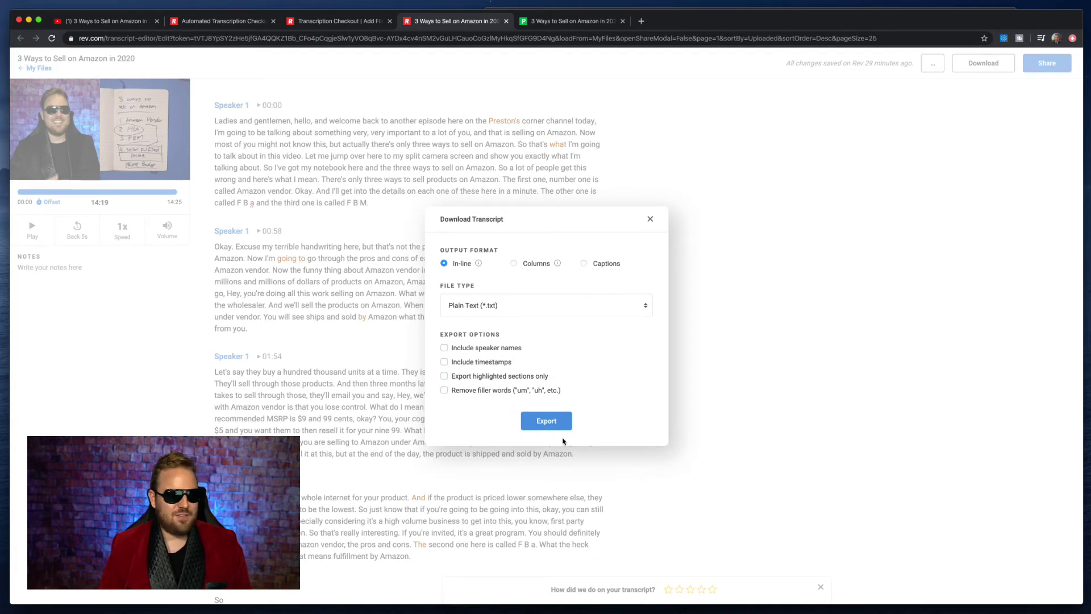
left_click(651, 220)
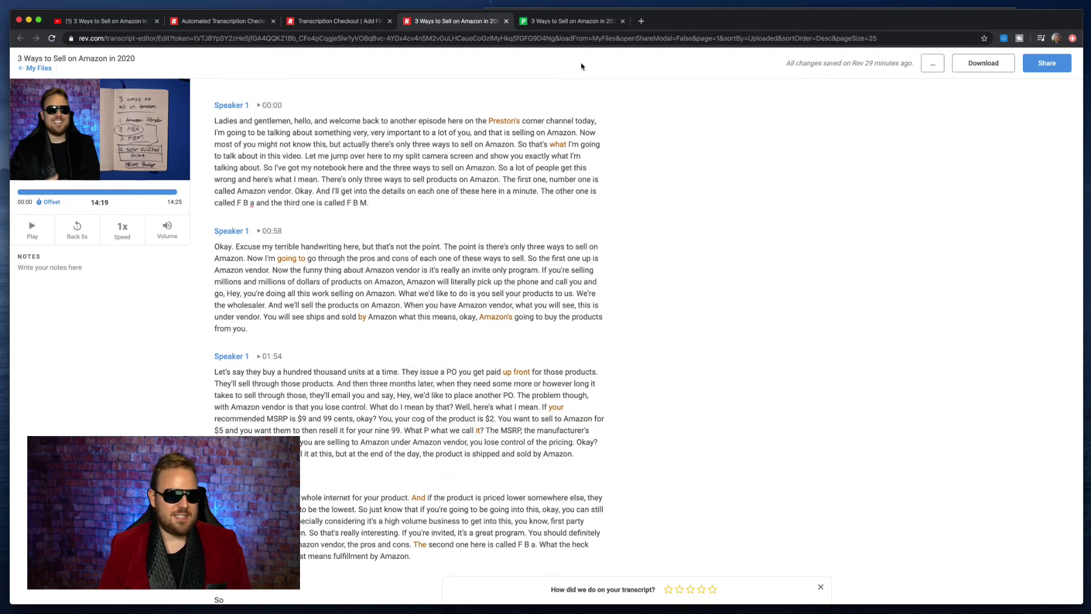
left_click(569, 21)
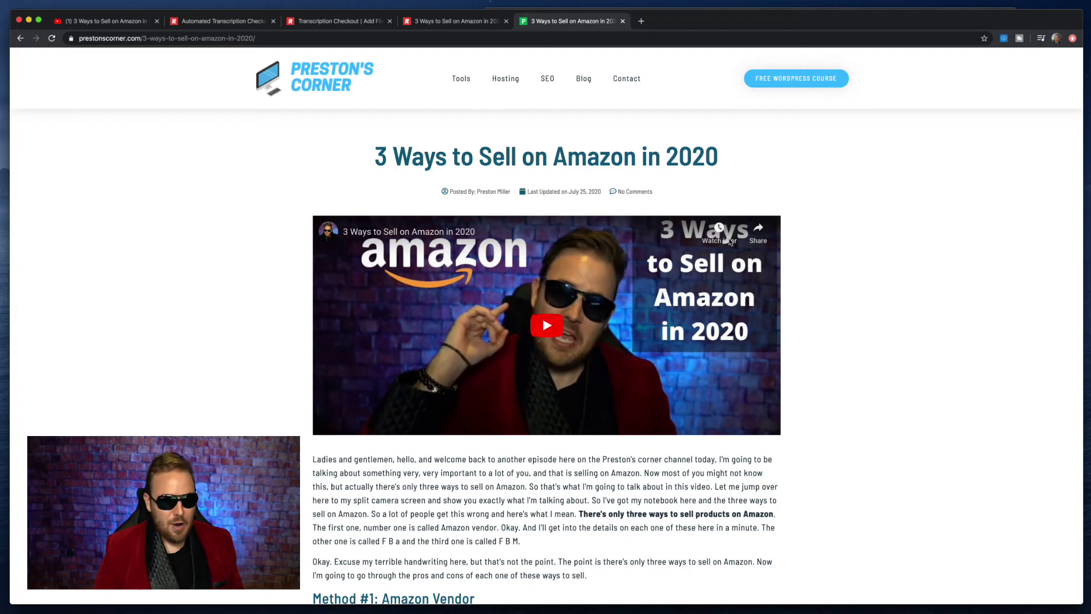
scroll(369, 380, "down", 3)
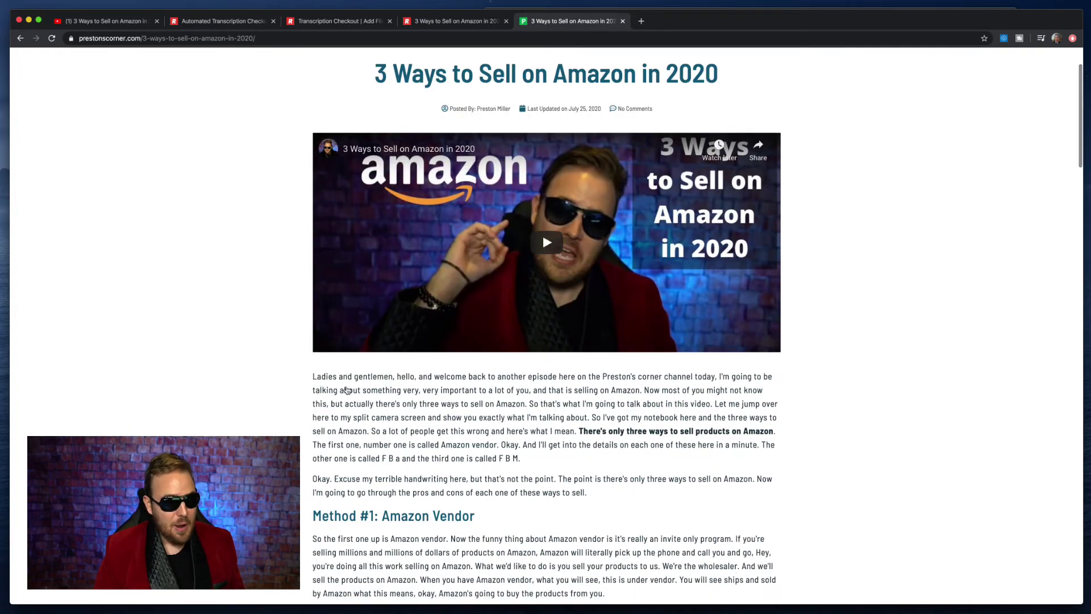
scroll(351, 384, "down", 10)
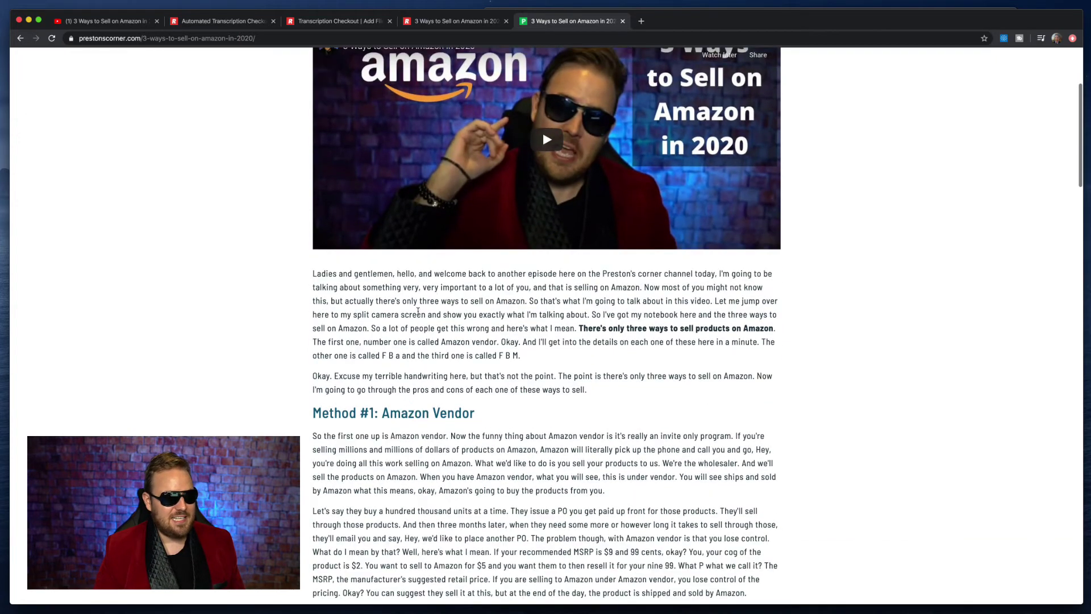
scroll(465, 330, "down", 10)
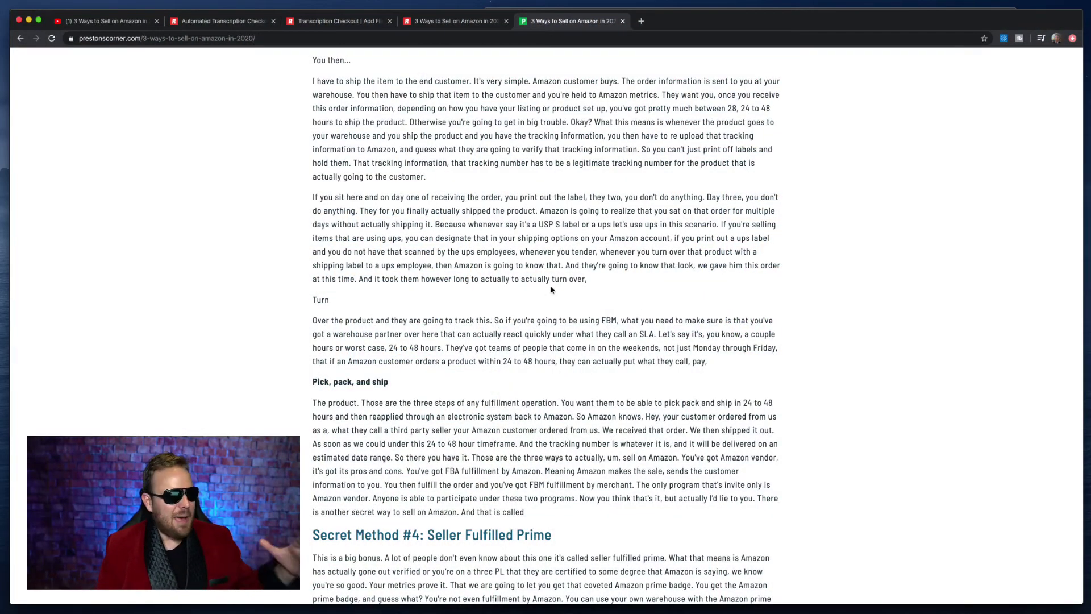
scroll(548, 291, "down", 4)
scroll(550, 291, "up", 20)
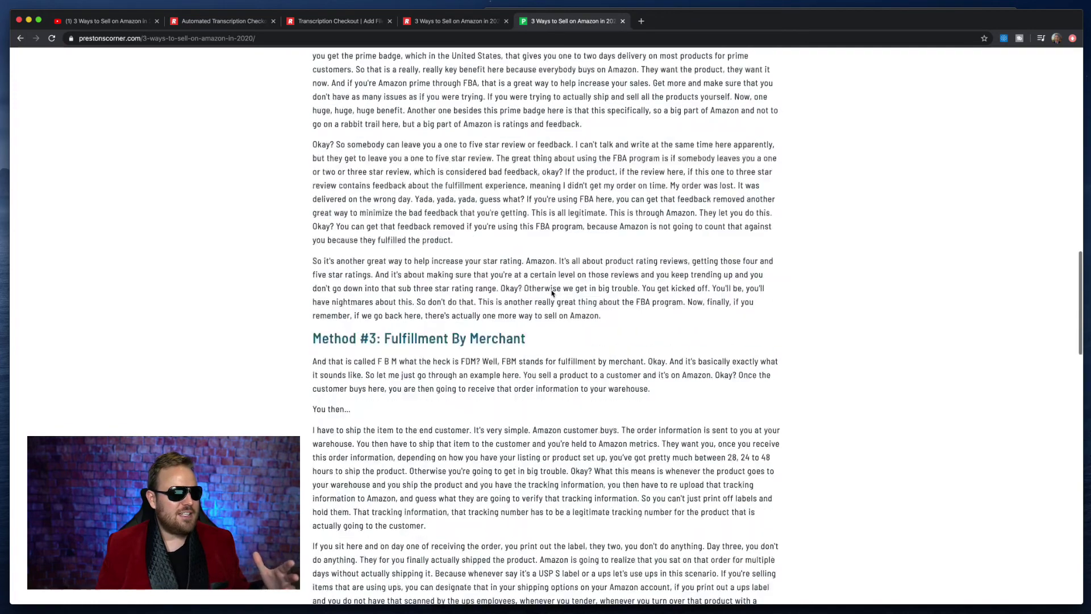
scroll(552, 291, "down", 1)
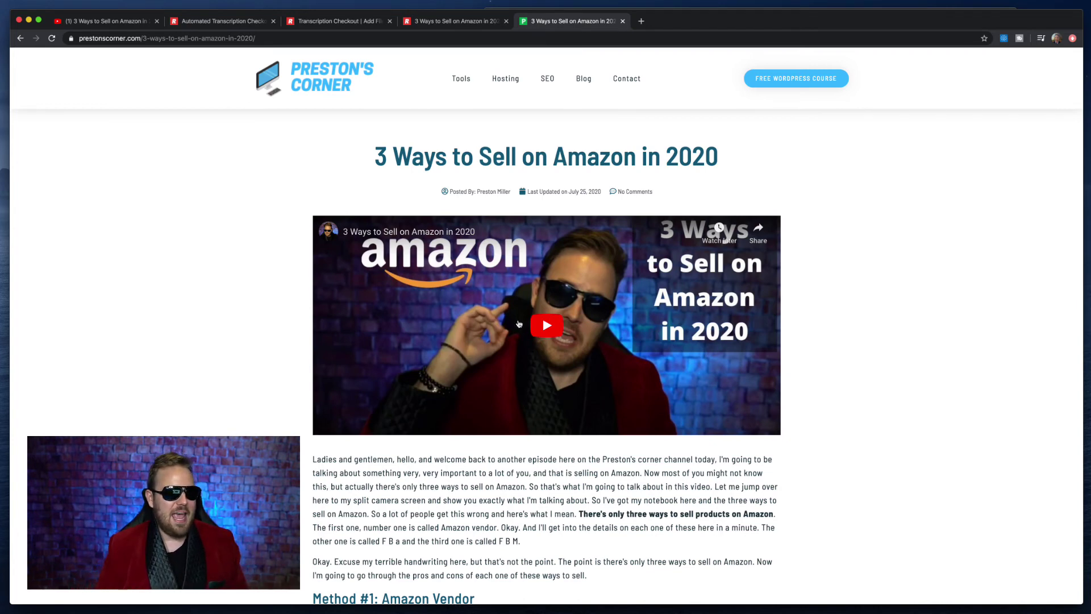
scroll(798, 267, "down", 2)
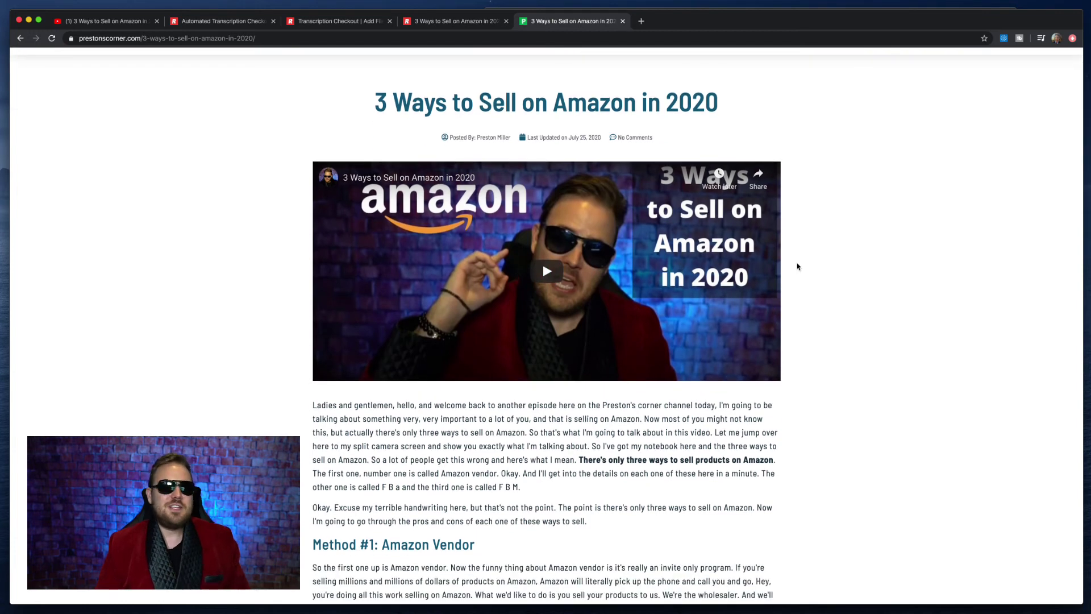